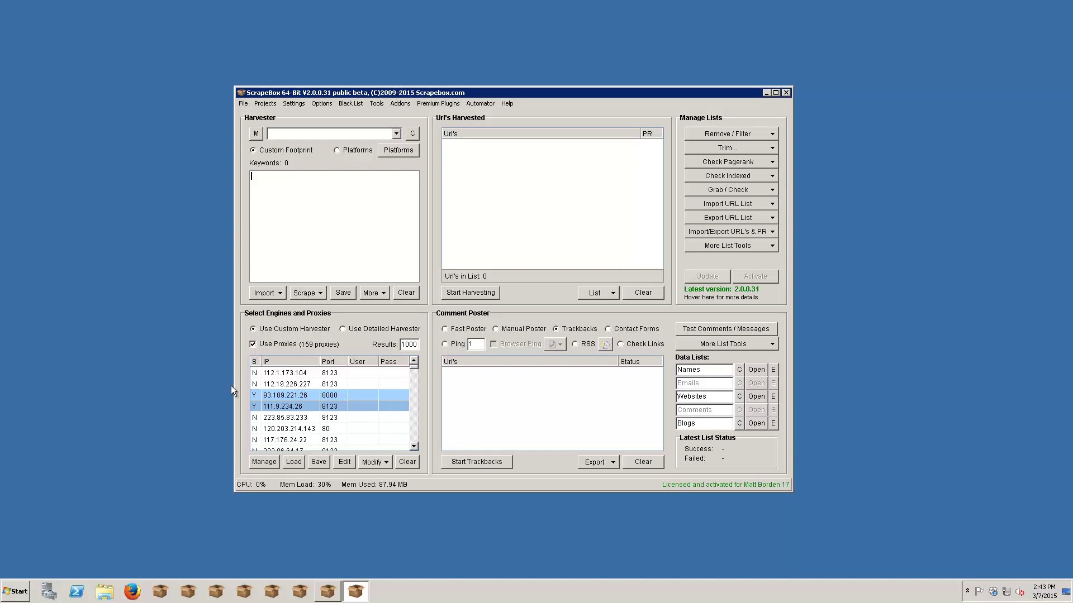
Turn off 'Use Proxies (159 proxies)' so harvesting runs without proxies.
click(252, 344)
Open the Keyword Scraper with seed 'car' and all suggestion sources enabled.
click(309, 294)
click(320, 307)
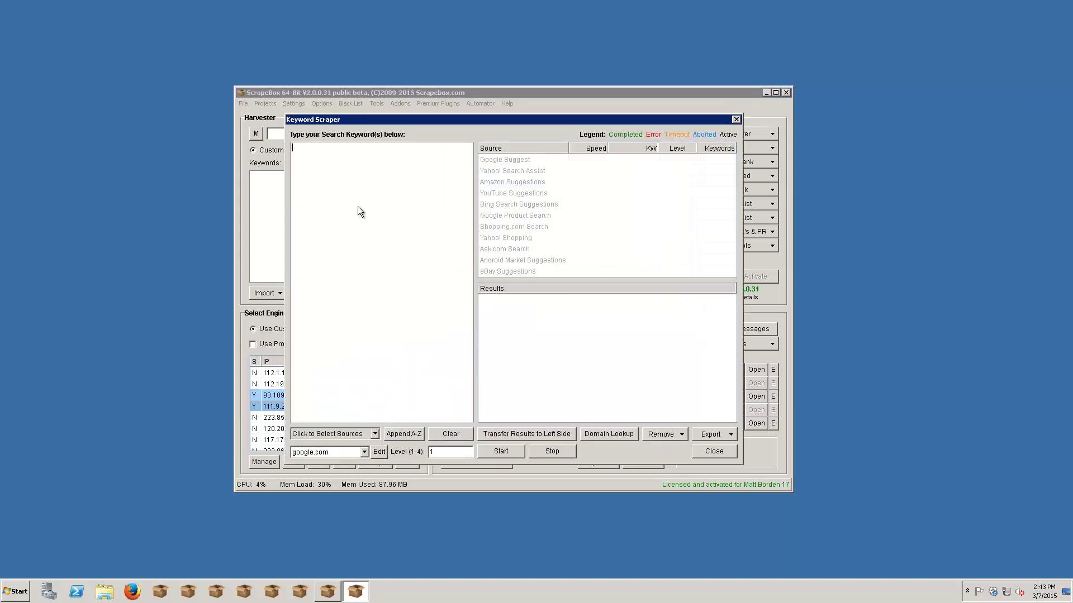
text(car)
click(374, 436)
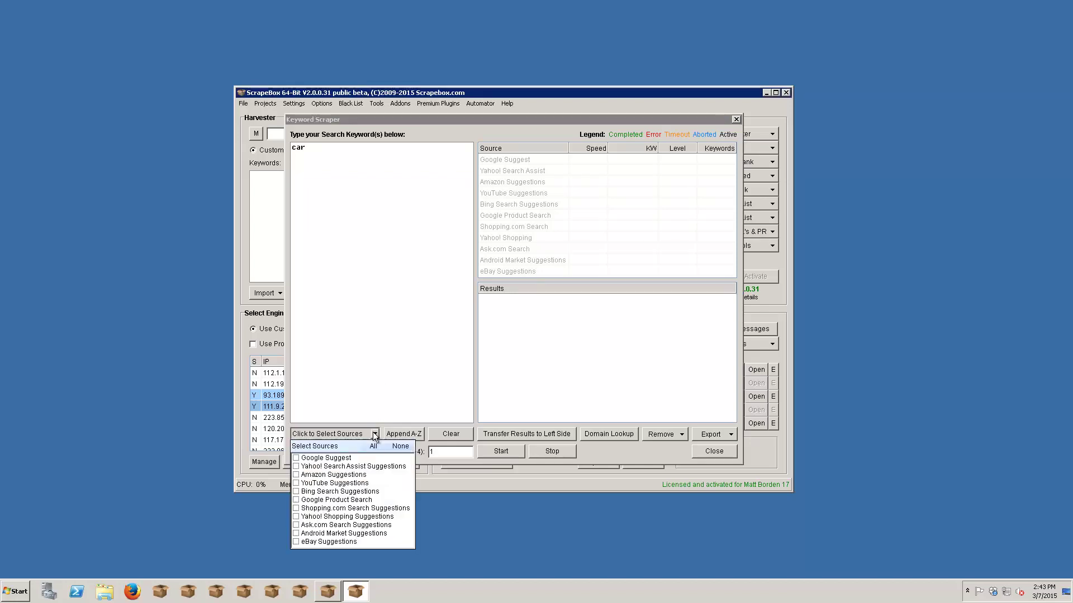
click(297, 458)
click(297, 467)
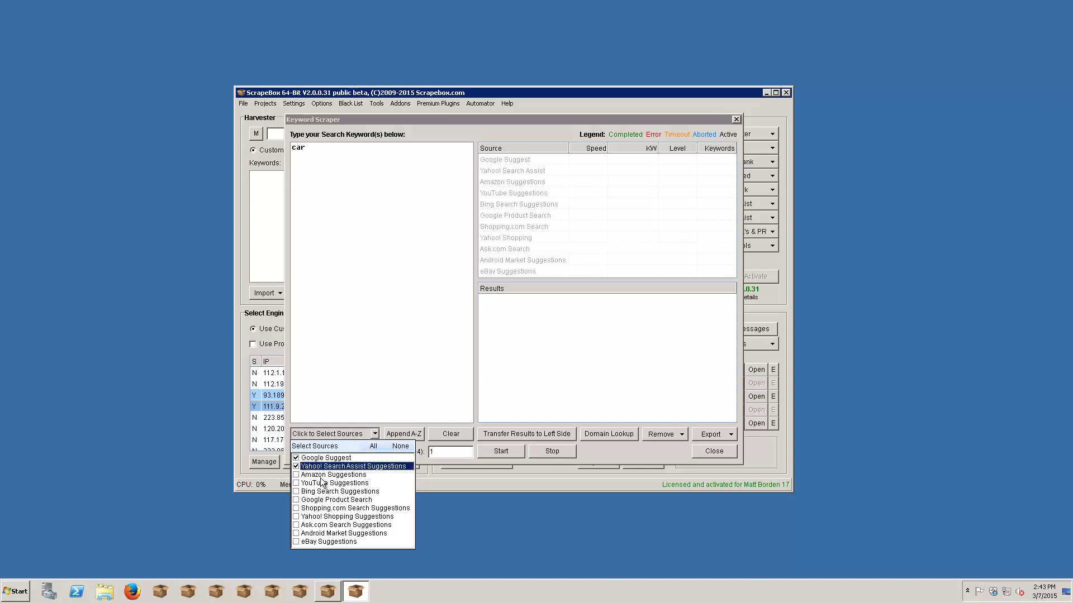
click(373, 446)
click(400, 355)
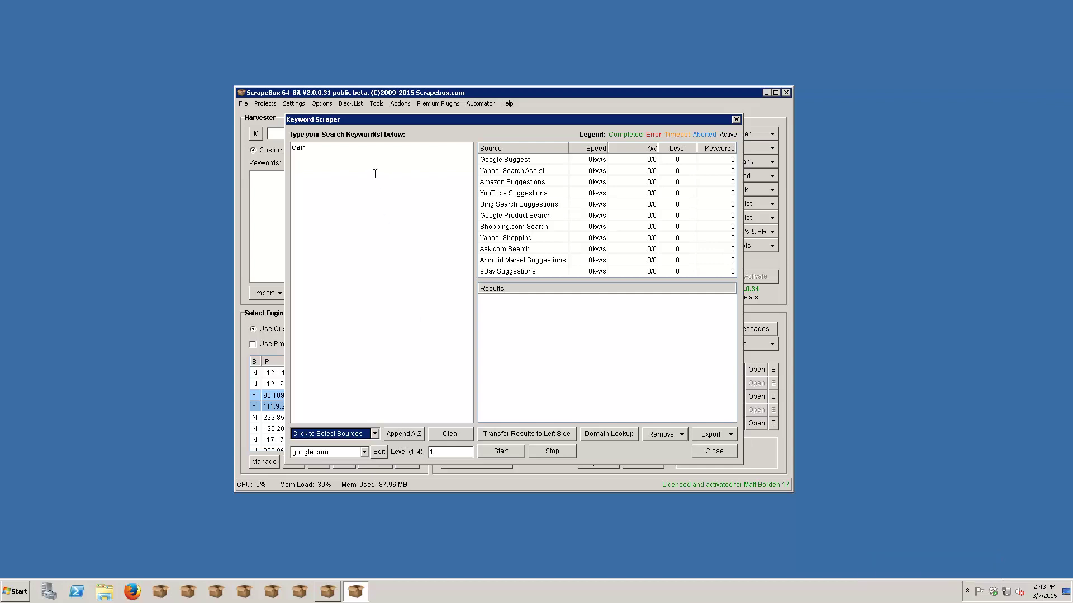
Append A–Z variants to 'car', then clear the keyword box.
click(373, 204)
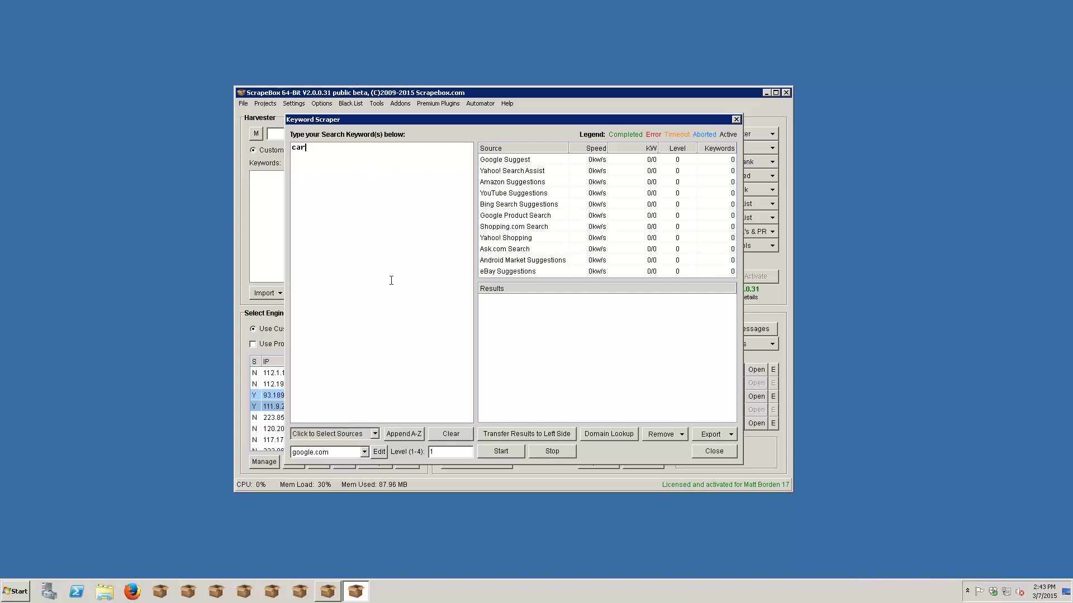
click(410, 434)
click(570, 328)
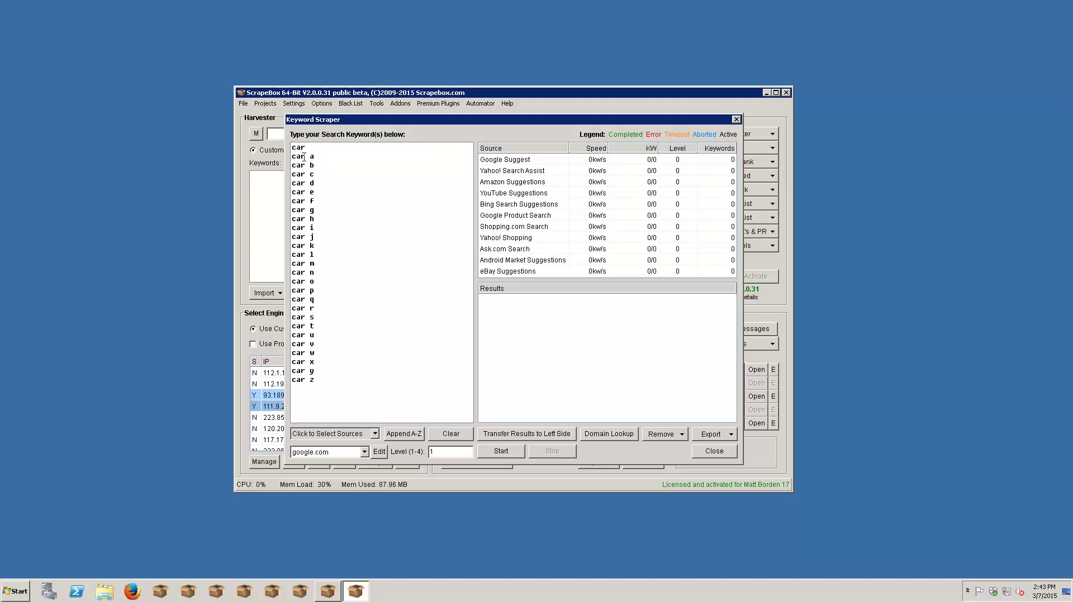
click(438, 434)
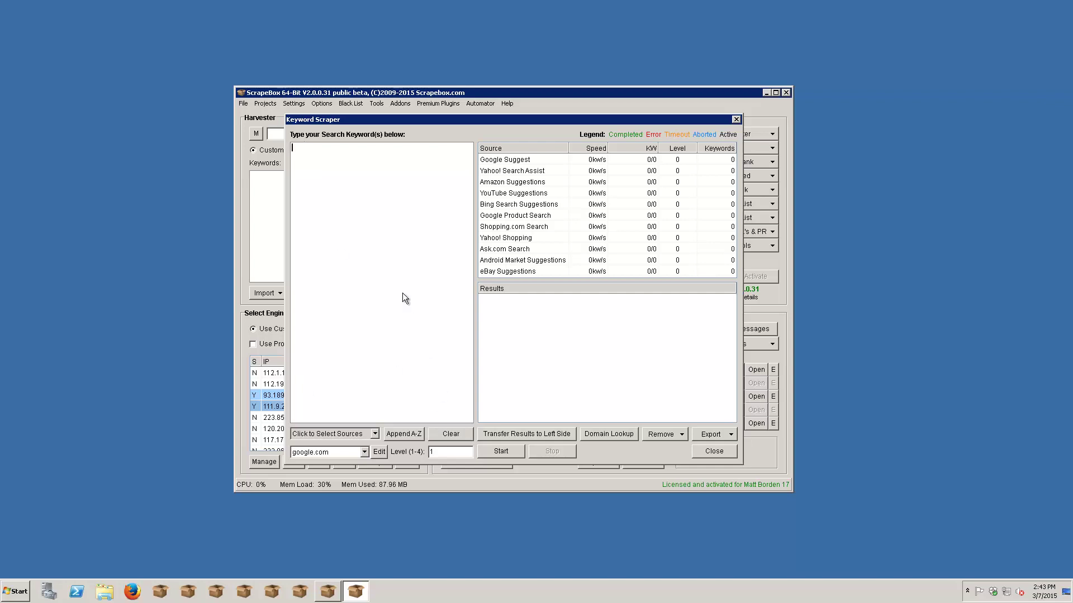
Scrape suggestions for the seed keyword 'car' from all sources.
text(cat)
key(BackSpace)
text(r)
click(503, 450)
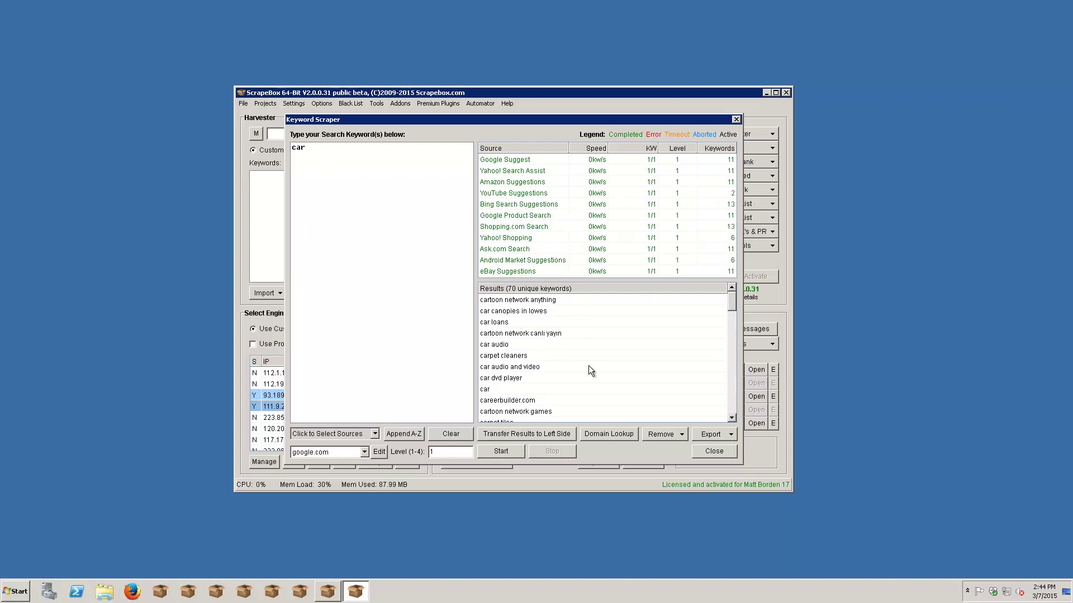
Browse the 70 unique scraped results, including 'cards against humanity'.
scroll(514, 311, down, 9)
click(514, 310)
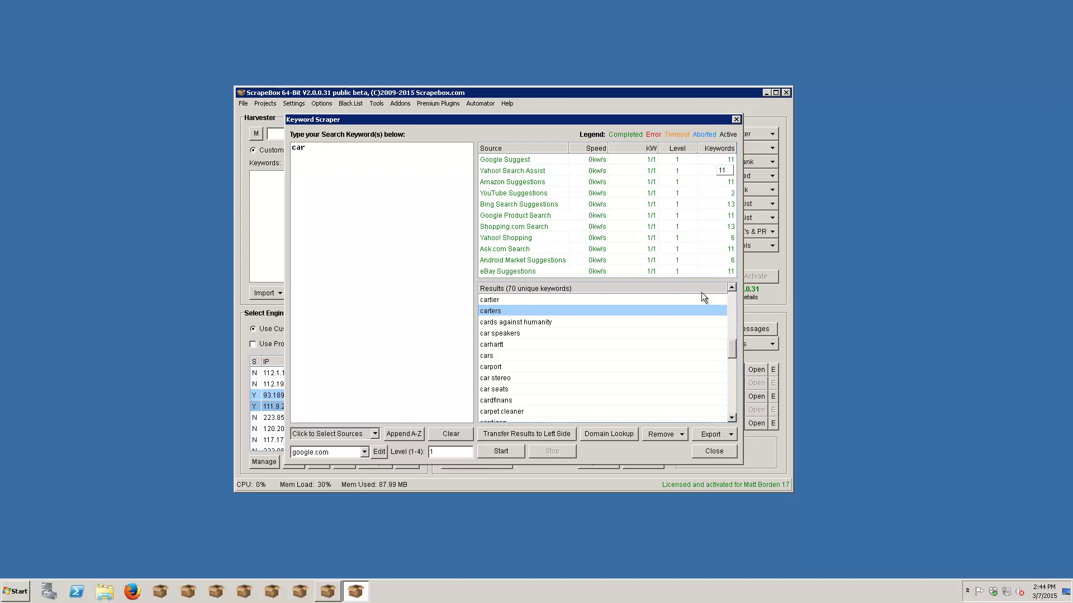
click(502, 324)
scroll(502, 326, down, 10)
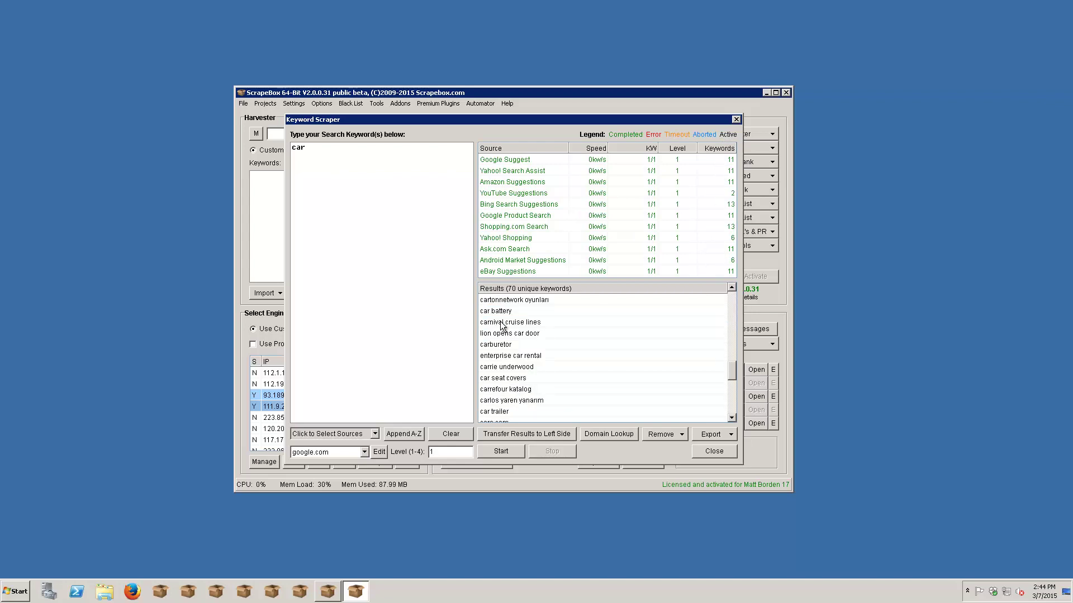
scroll(501, 326, up, 2)
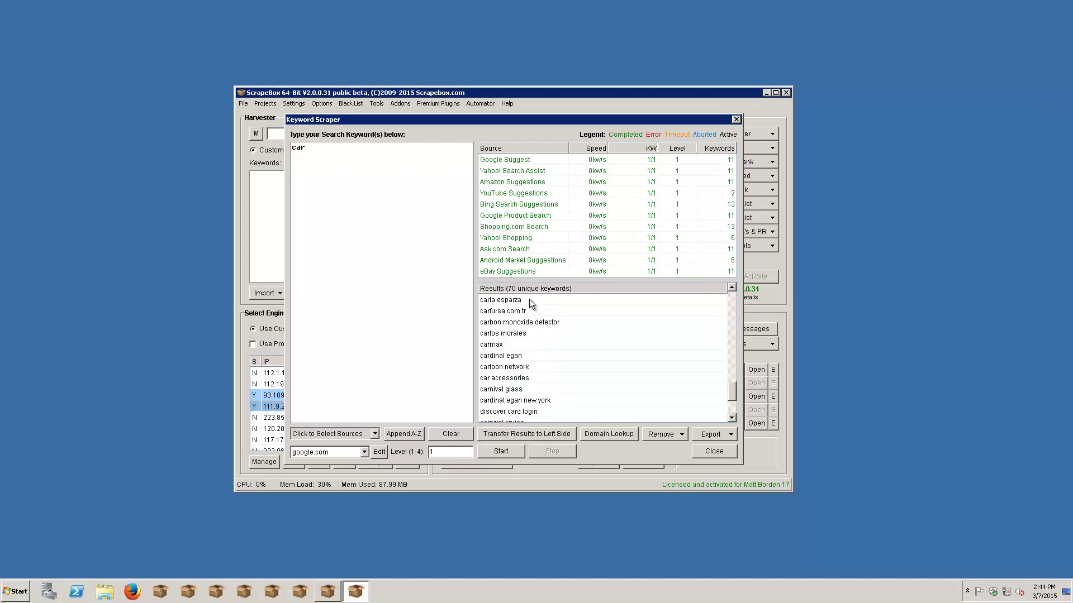
scroll(552, 313, up, 5)
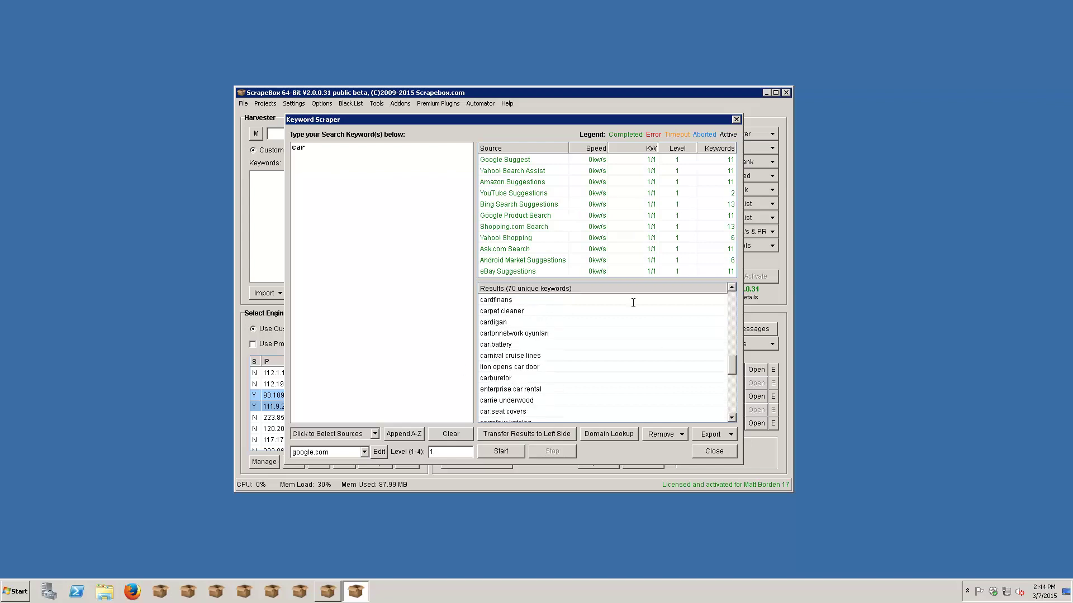
scroll(595, 369, up, 6)
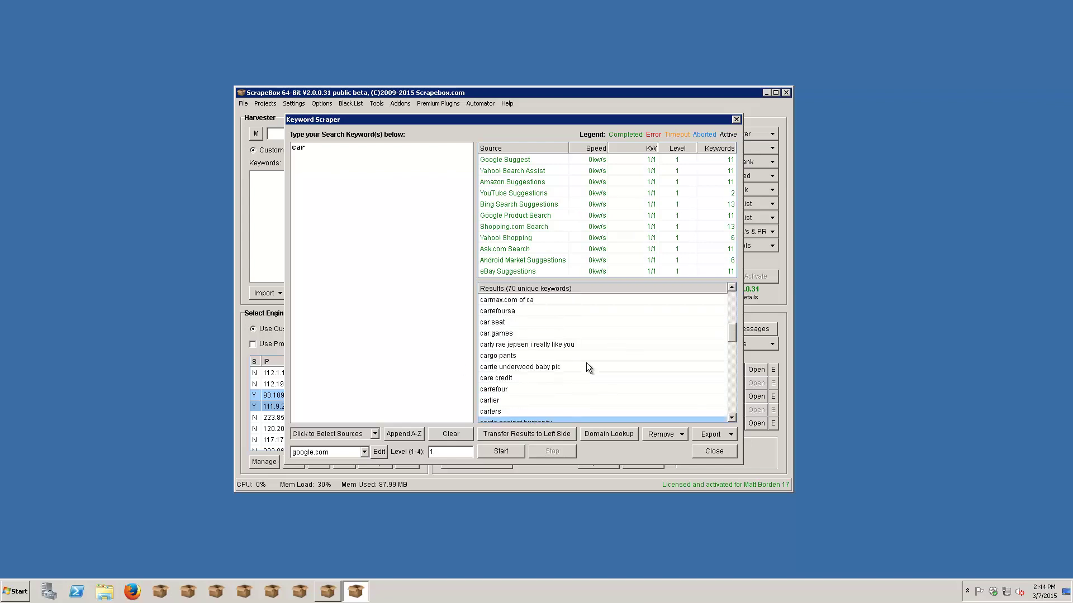
scroll(584, 363, up, 1)
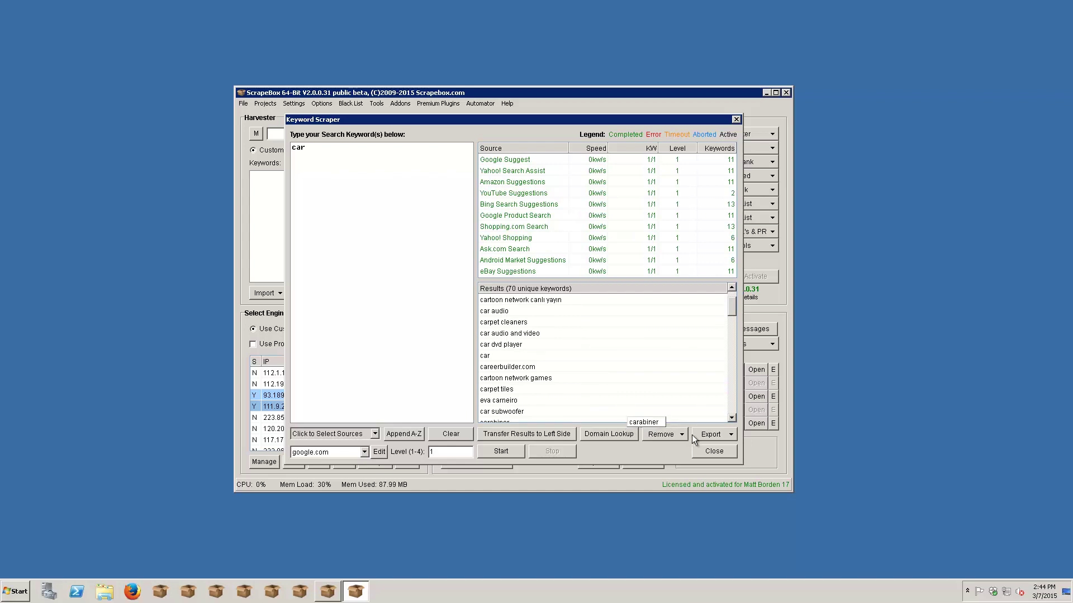
Export all scraped keywords to the ScrapeBox Harvester keyword list.
click(715, 434)
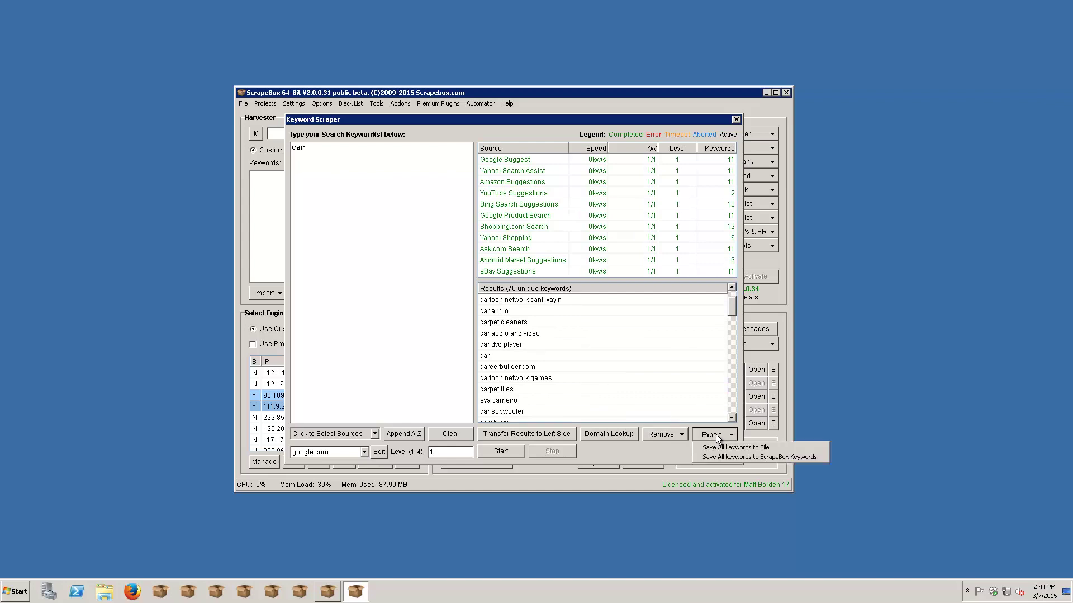
click(732, 457)
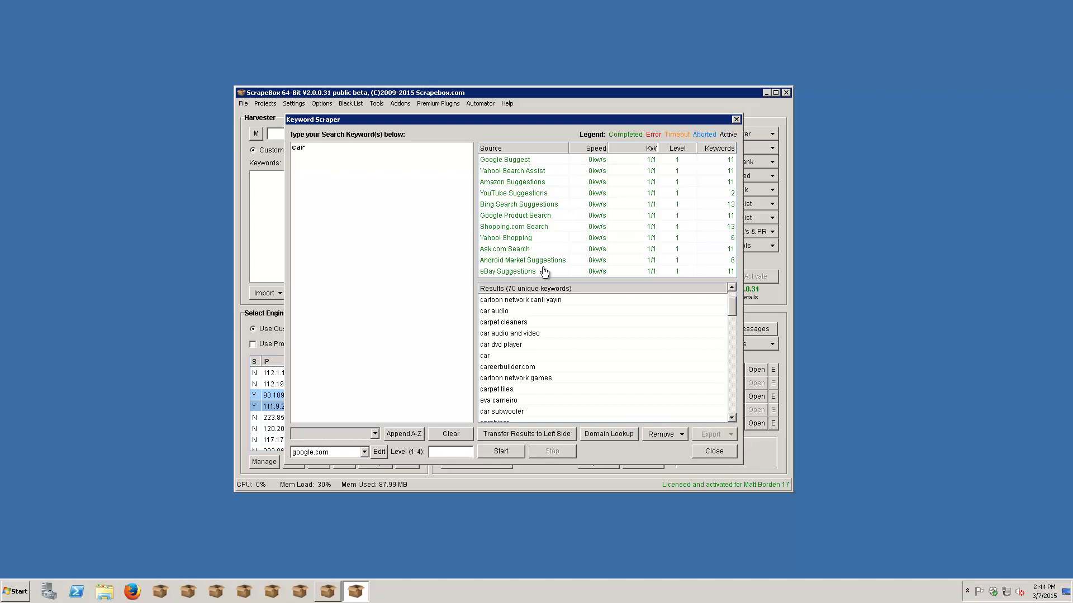
drag(427, 119, 572, 117)
drag(669, 115, 529, 110)
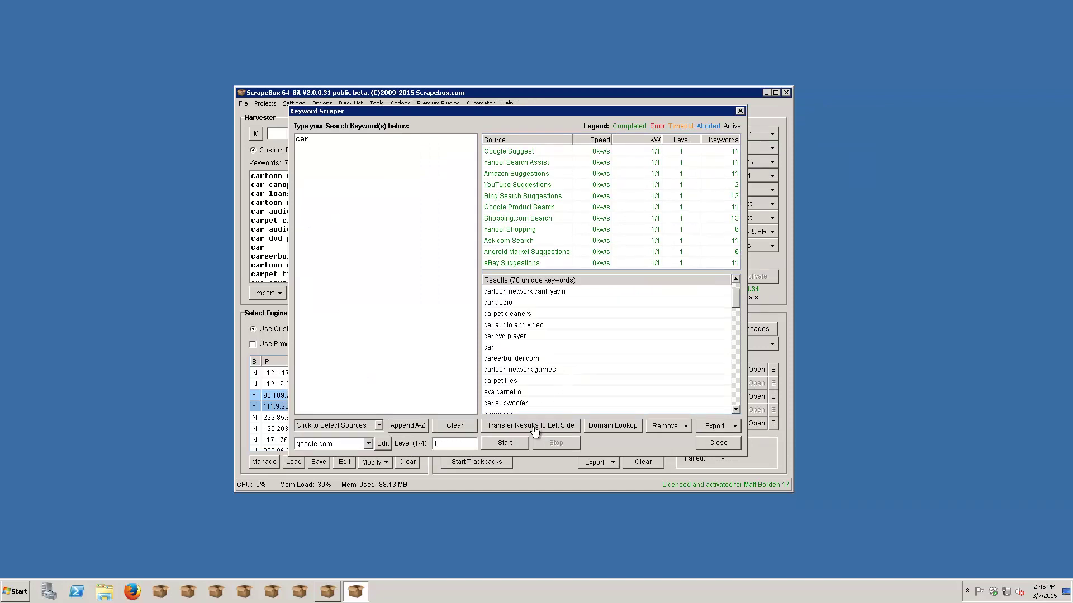
Transfer the results to the scraper's keyword box, append A–Z, then clear it.
click(534, 431)
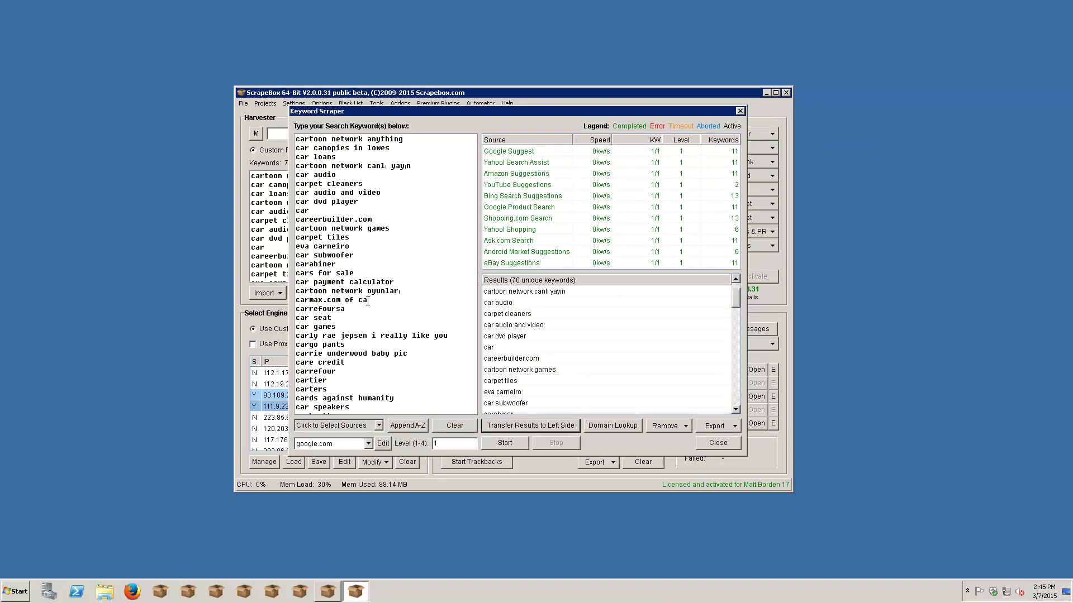
scroll(368, 302, down, 20)
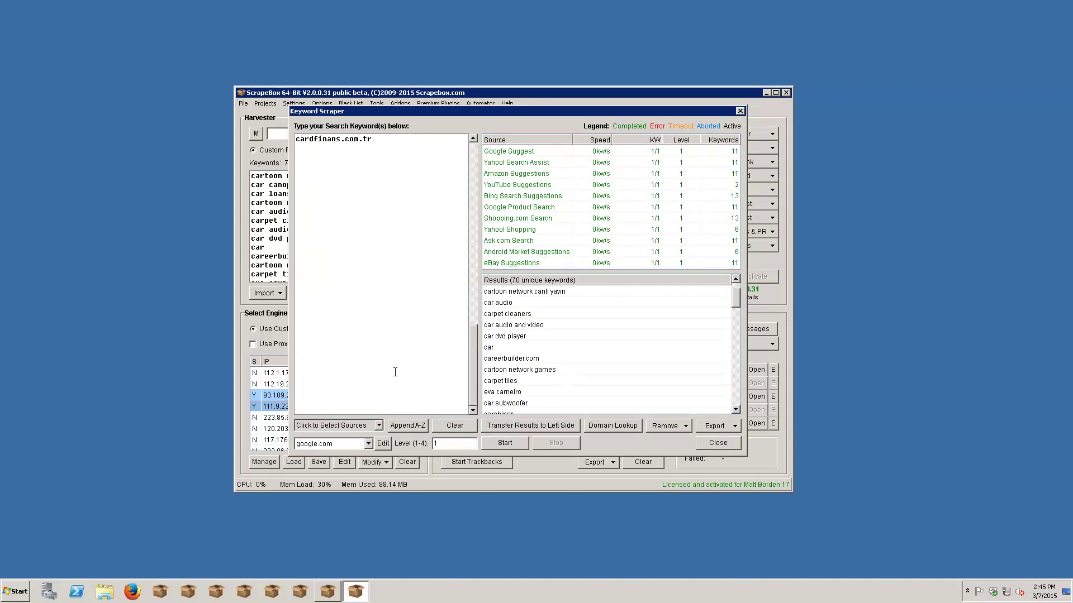
scroll(392, 364, up, 20)
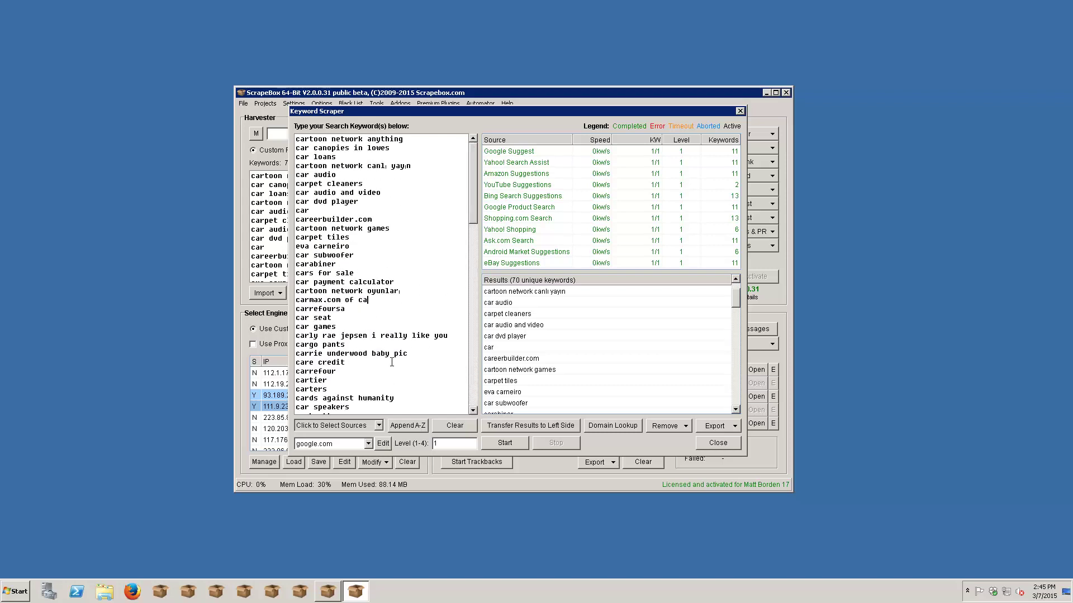
click(408, 426)
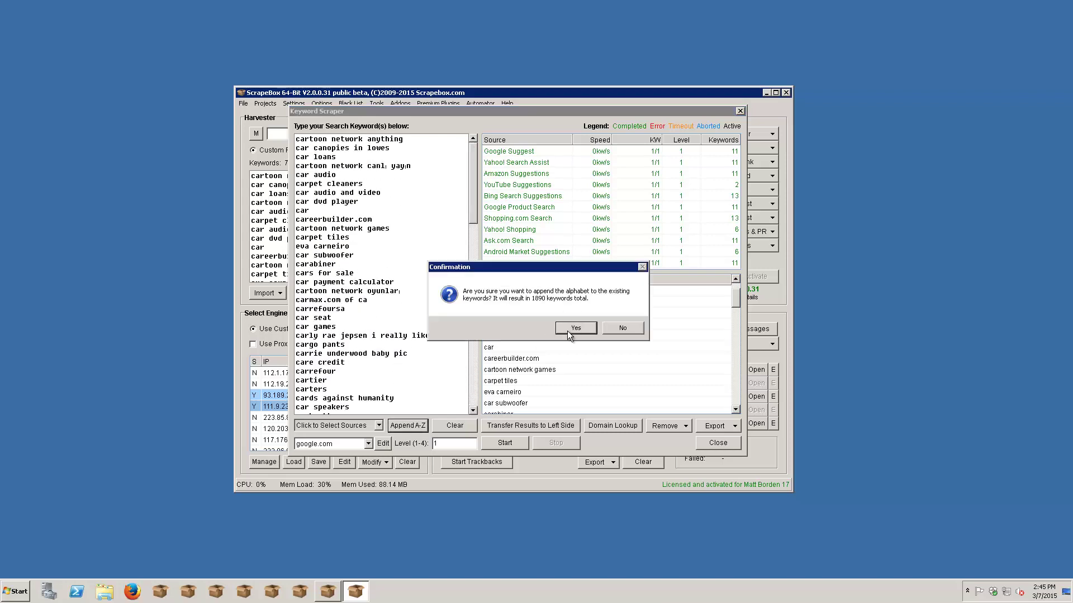
click(574, 327)
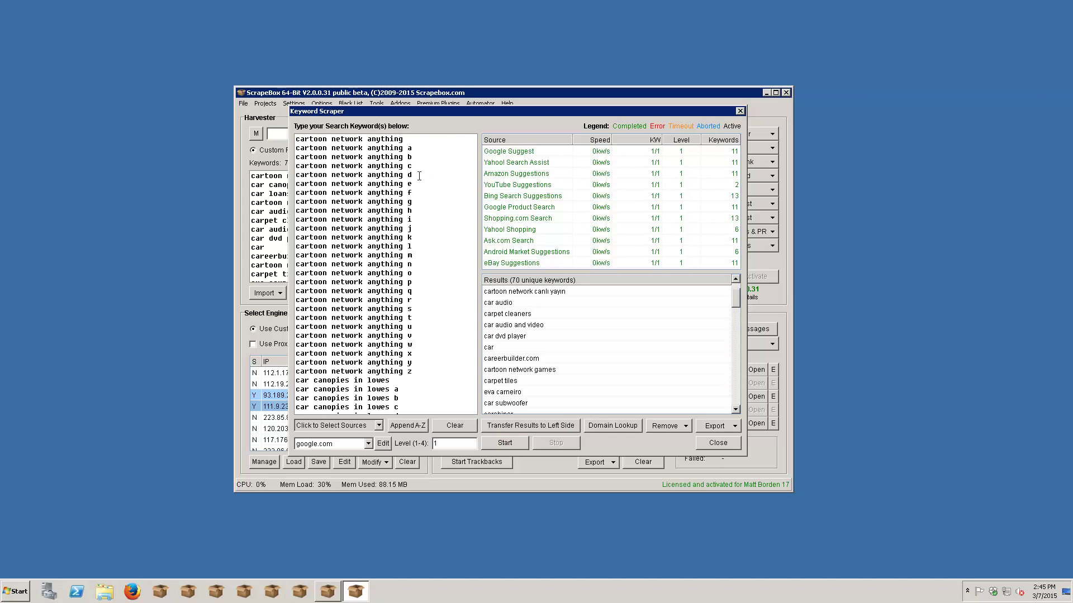
scroll(415, 163, down, 15)
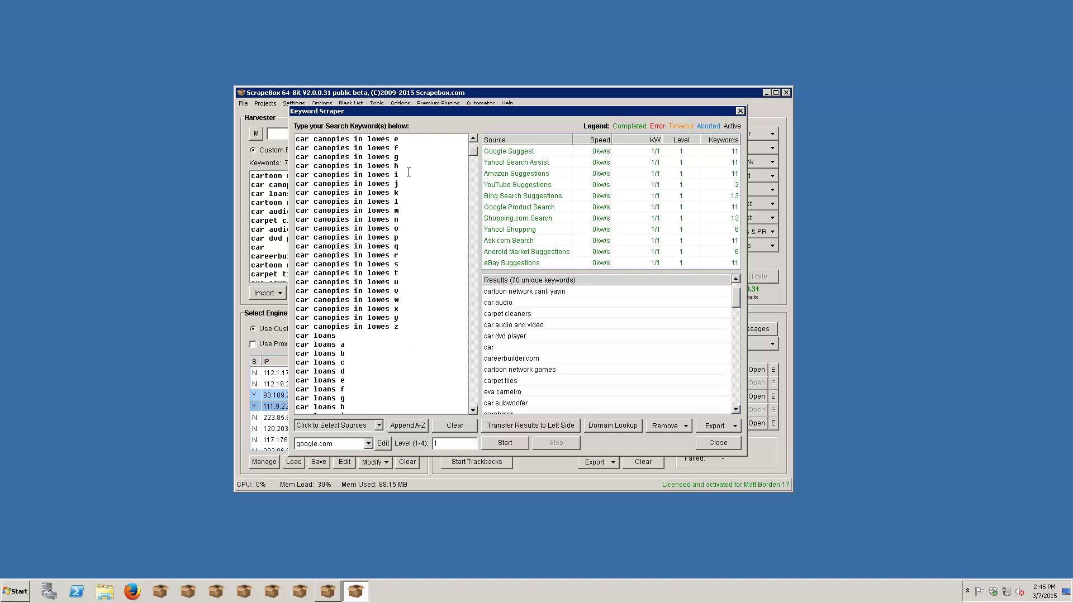
click(468, 427)
Rescrape 'car' with Level set to 2, yielding 514 unique keywords.
click(367, 264)
text(car)
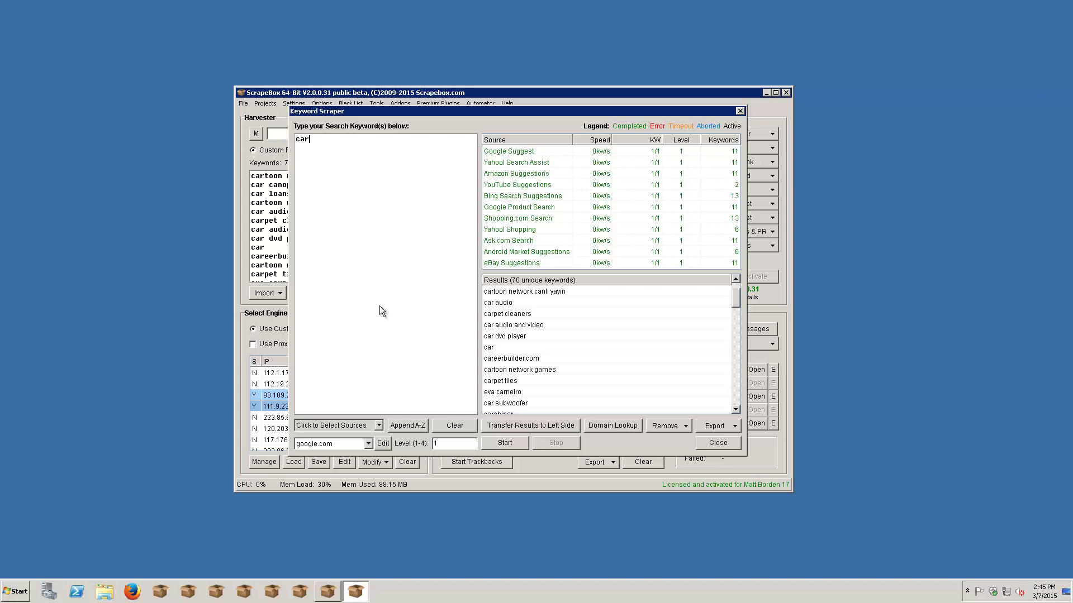
double_click(445, 444)
text(2)
double_click(299, 140)
click(499, 442)
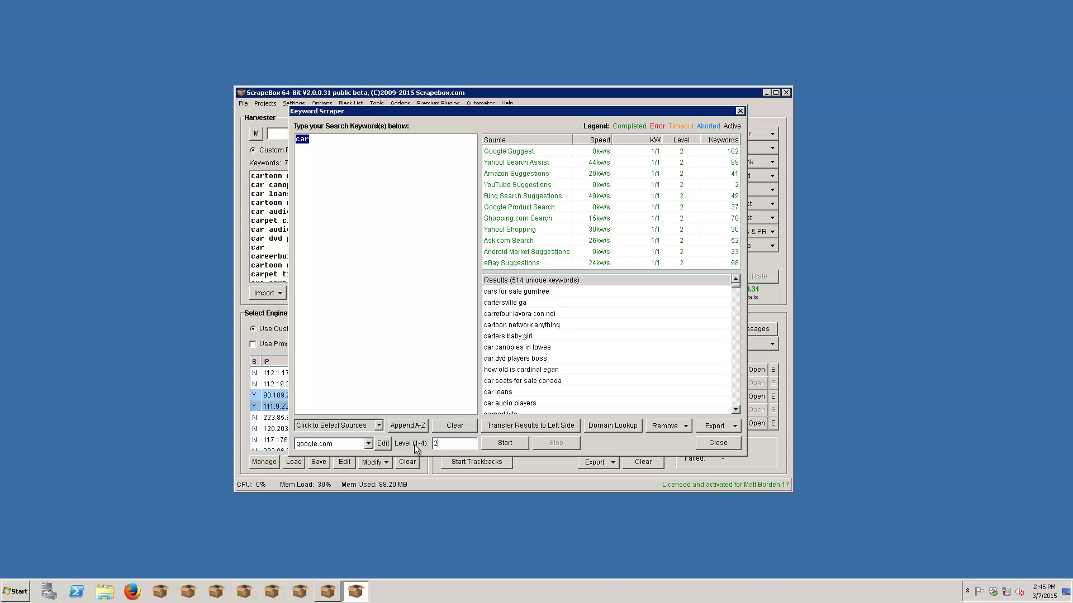
double_click(448, 444)
click(576, 336)
click(376, 243)
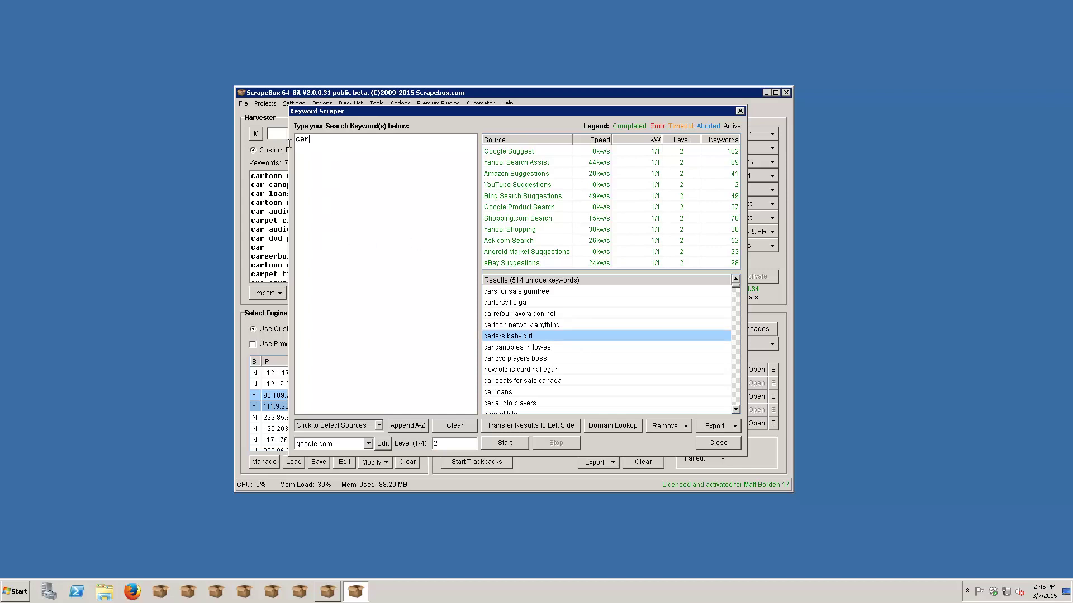
key(ctrl+a)
scroll(528, 364, down, 5)
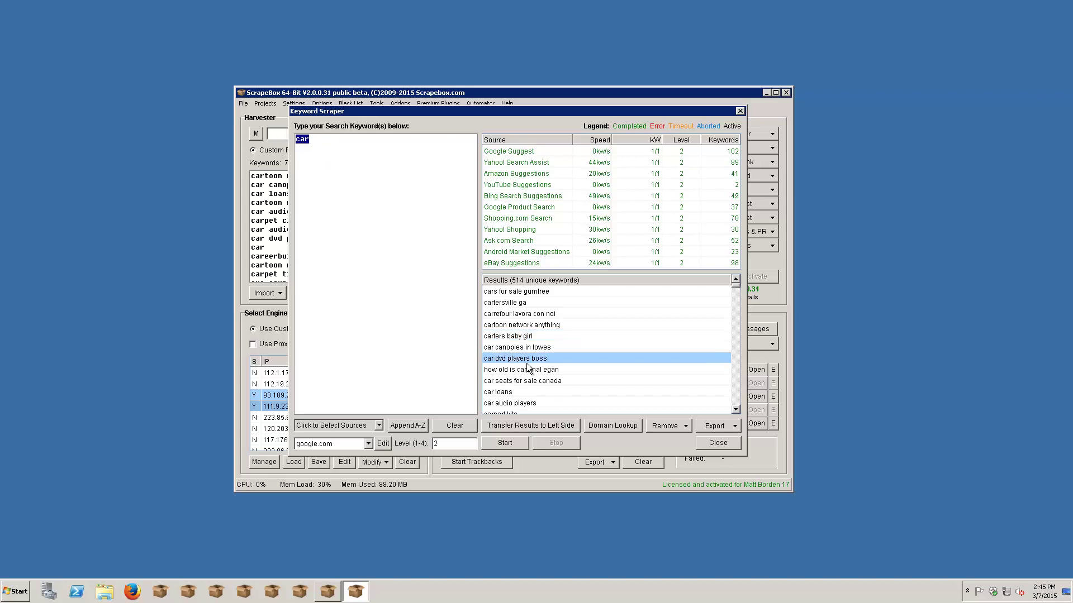
scroll(528, 363, down, 5)
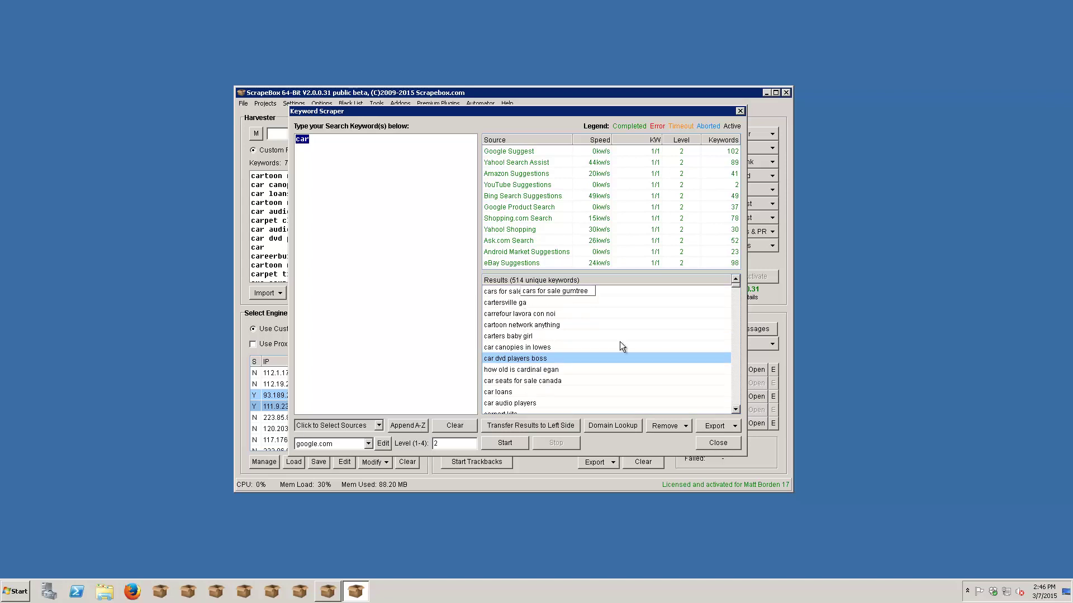
click(526, 302)
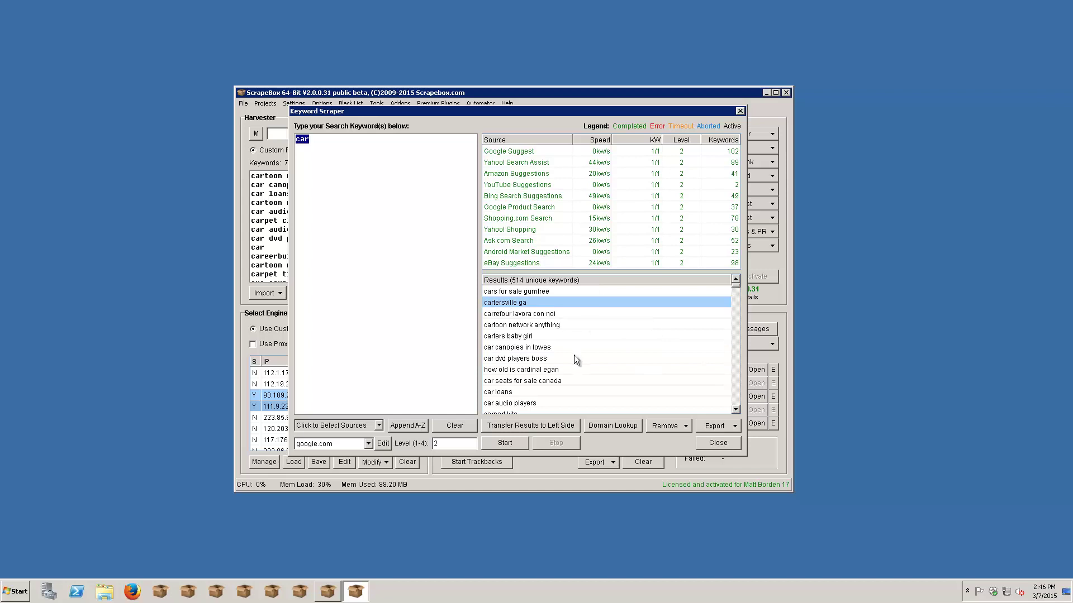
click(535, 326)
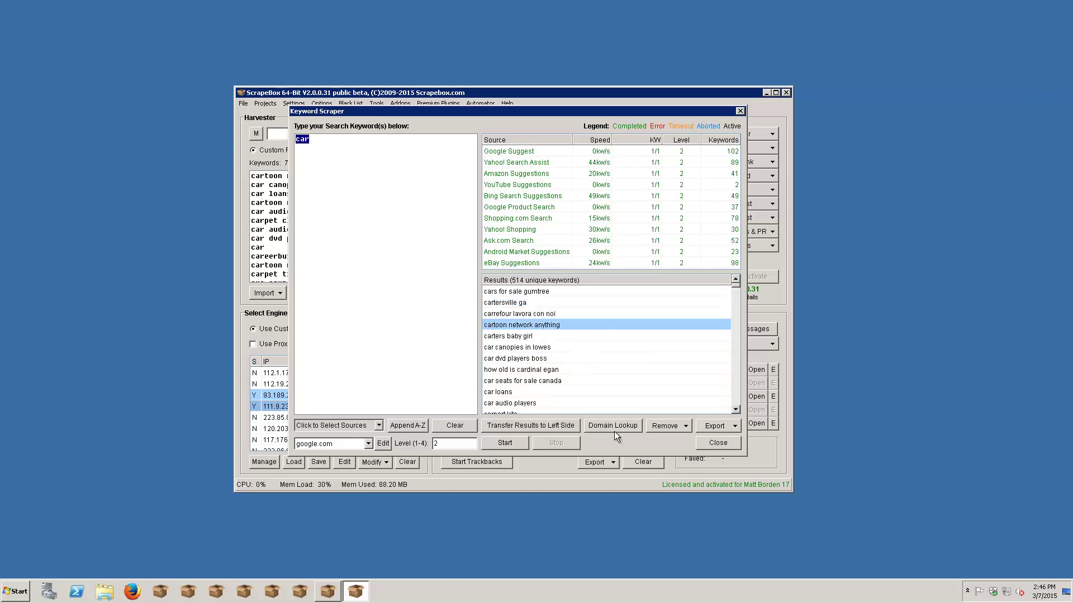
click(538, 361)
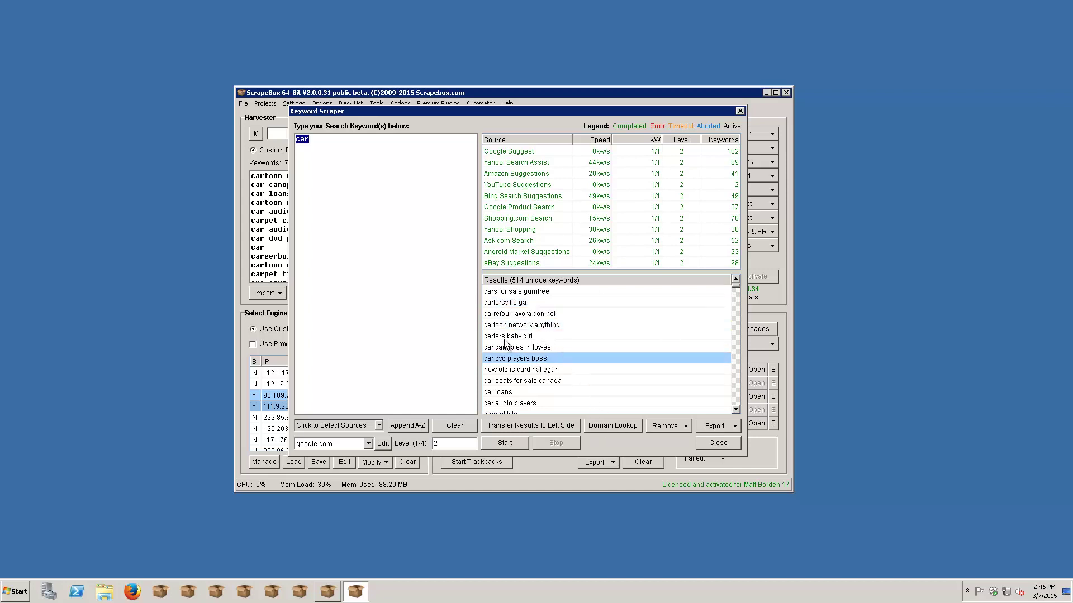
scroll(537, 360, down, 8)
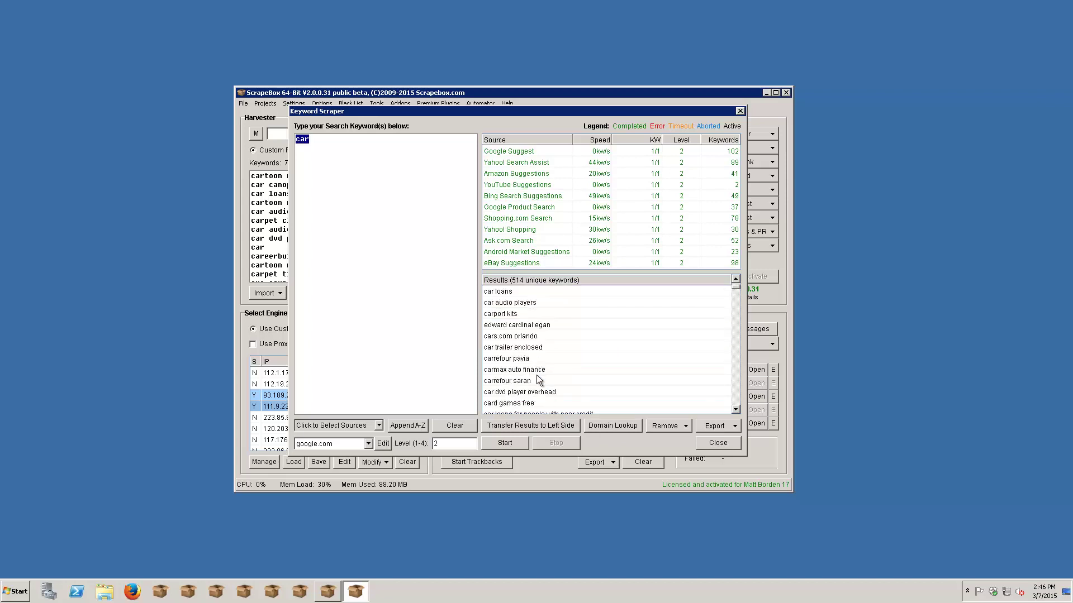
scroll(544, 384, down, 2)
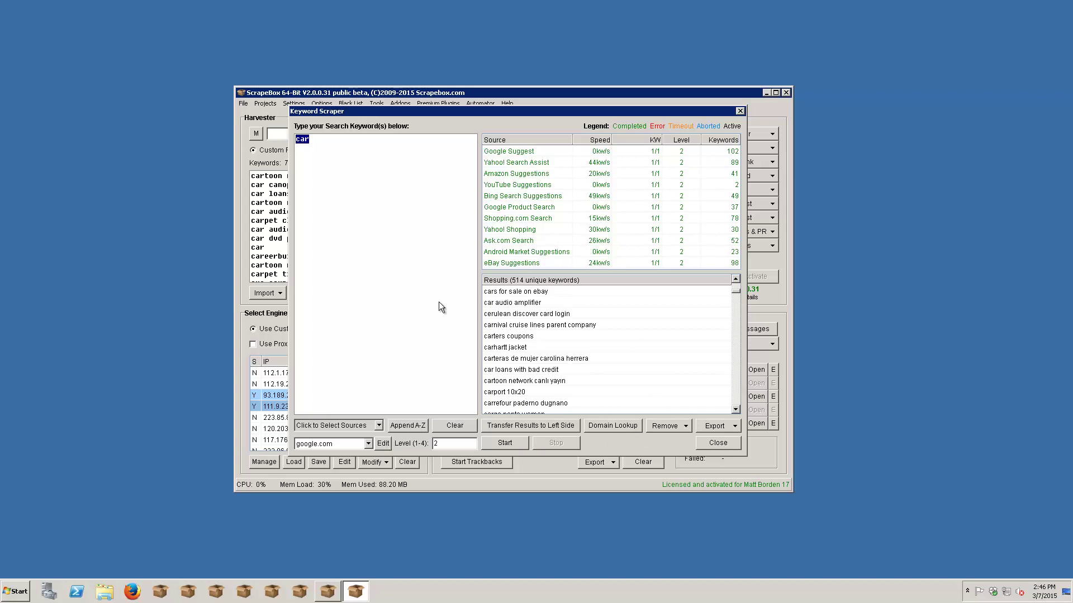
Close the Keyword Scraper and review the Harvester's 70 keywords.
click(739, 447)
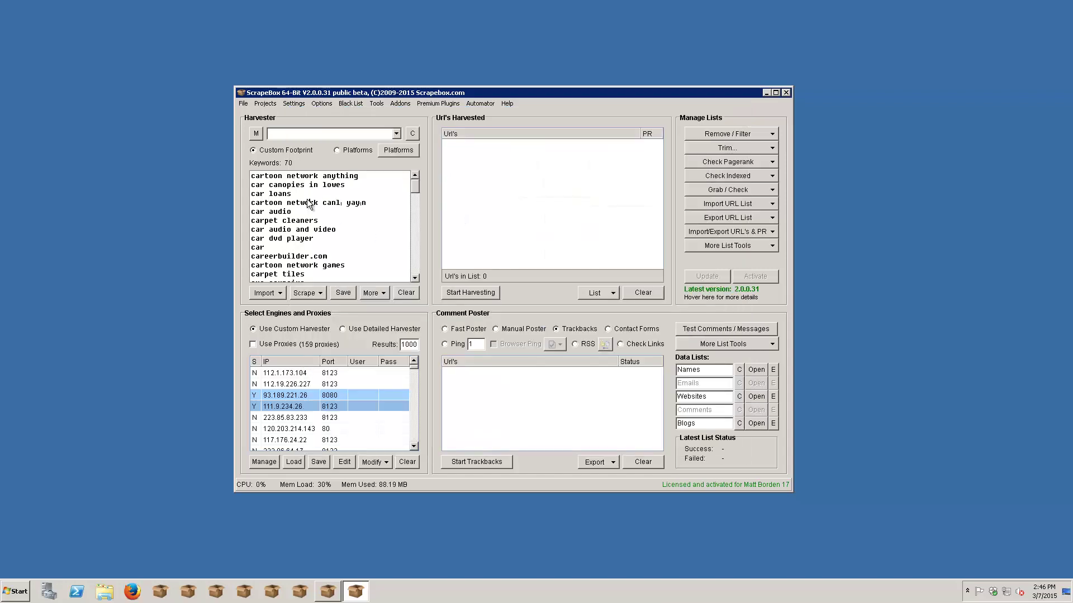
scroll(308, 199, down, 15)
scroll(308, 204, down, 7)
scroll(308, 204, up, 20)
click(308, 203)
Dismiss the keyword import options and bring up the More keyword tools.
click(279, 297)
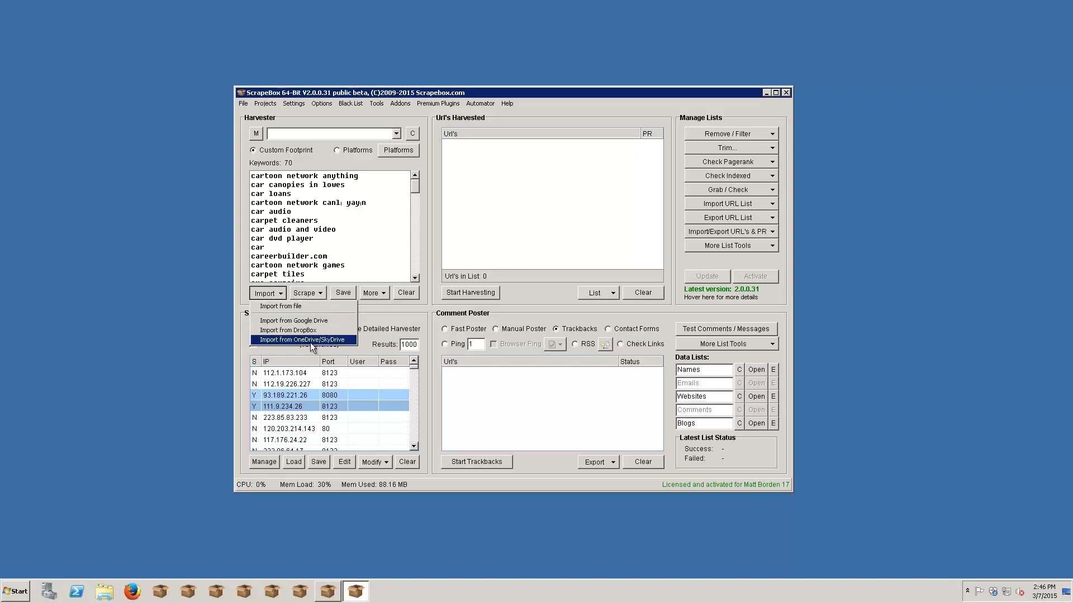
click(339, 236)
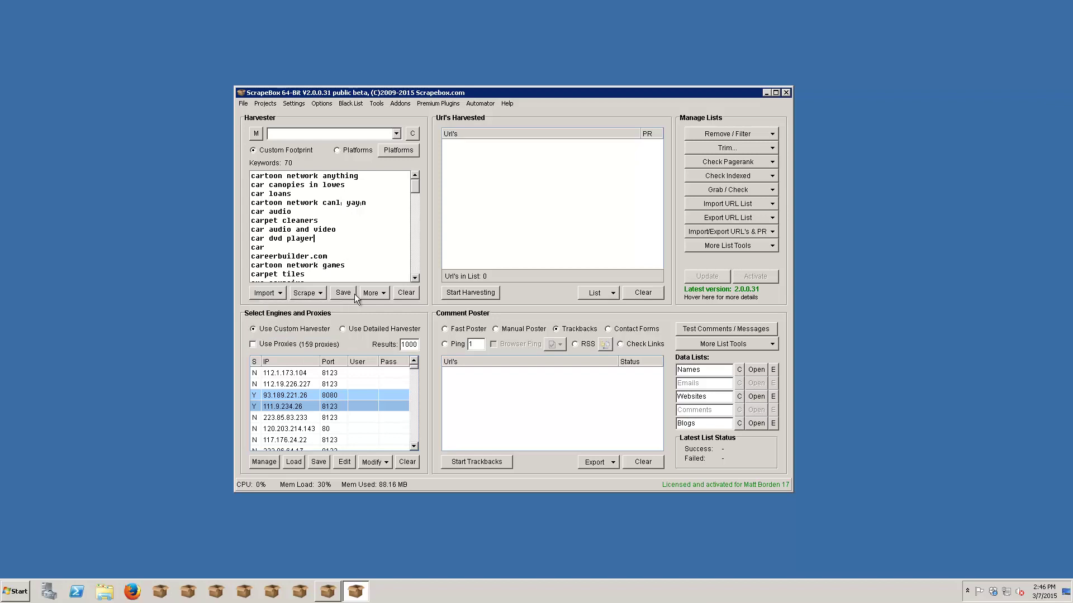
click(374, 293)
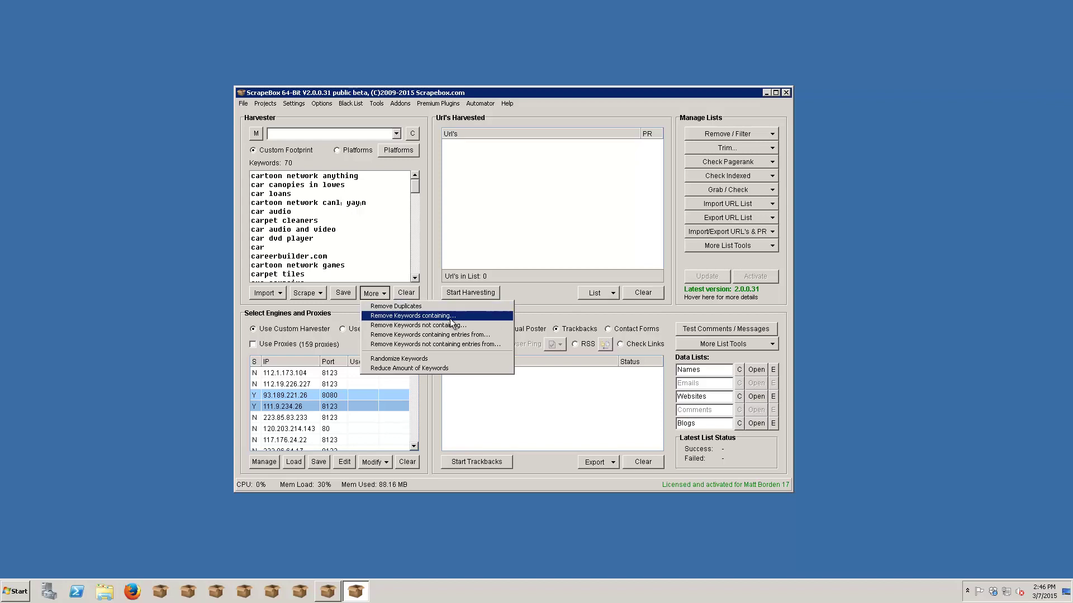
Remove all Harvester keywords containing 'cartoon', leaving 65 keywords.
click(411, 316)
text(cartoon)
key(Return)
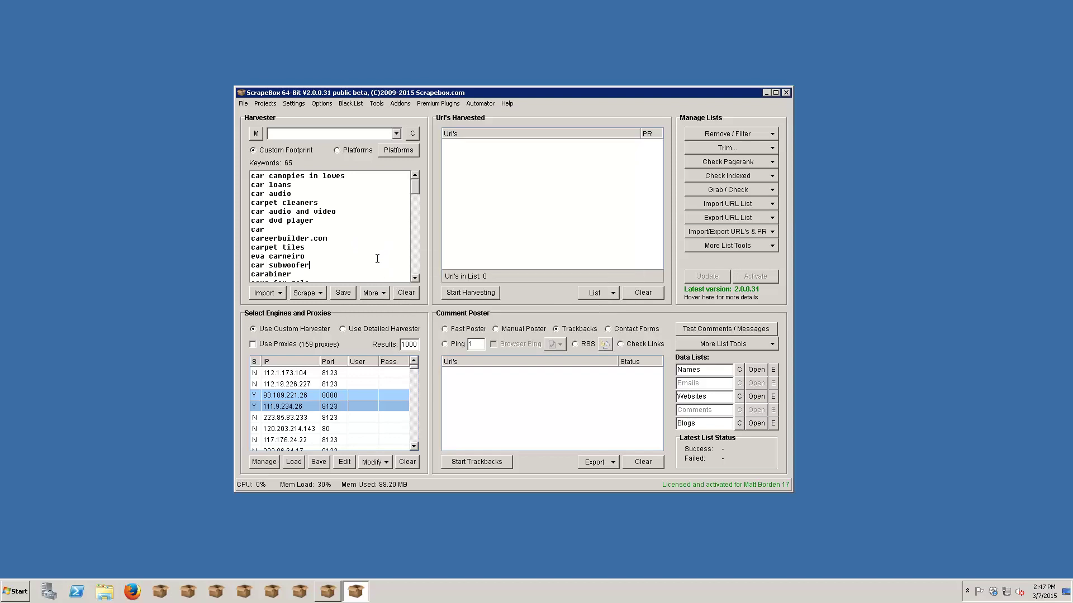
scroll(368, 260, down, 7)
scroll(355, 262, down, 15)
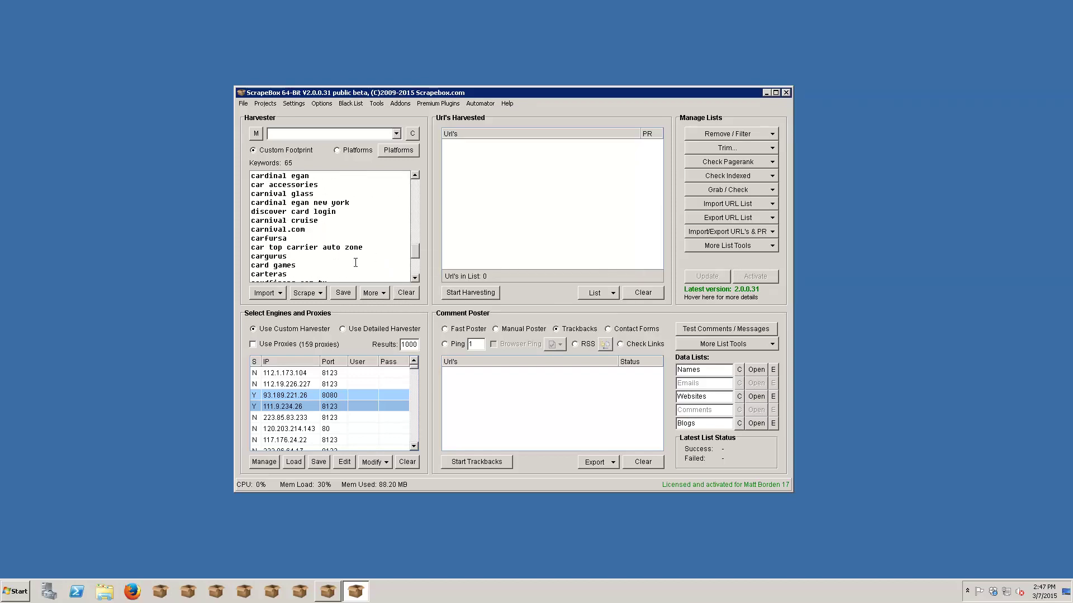
scroll(355, 262, up, 5)
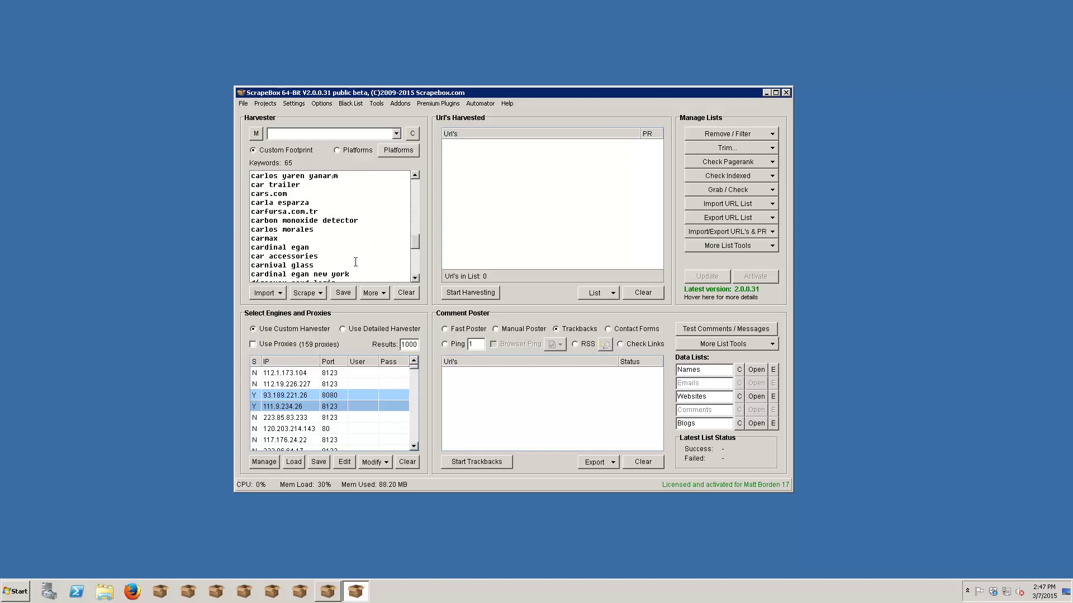
scroll(350, 263, up, 5)
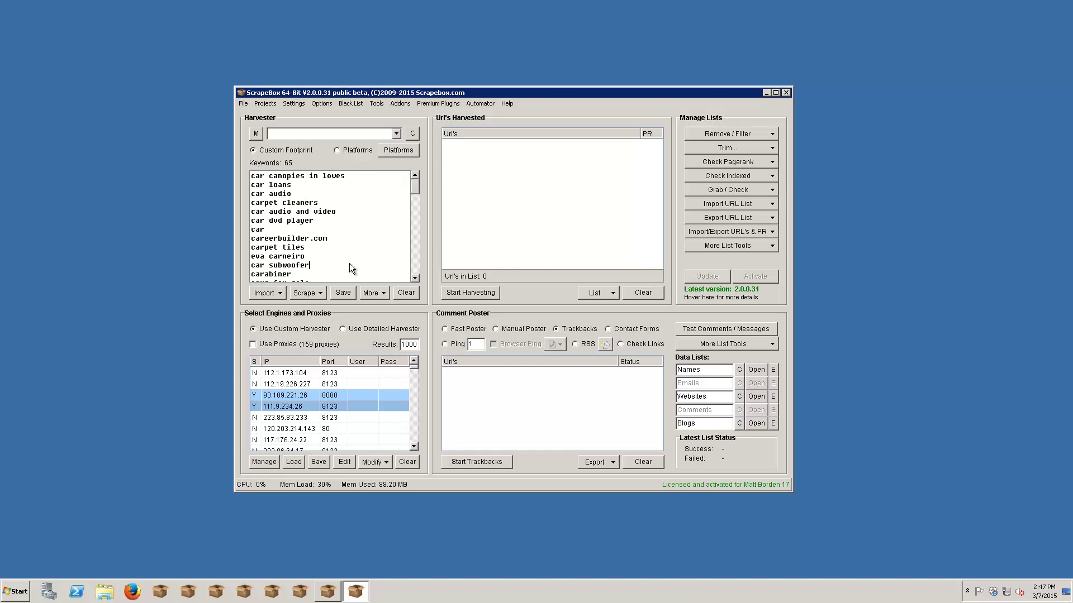
Open Reduce Amount of Keywords from the More menu, then cancel it.
click(373, 294)
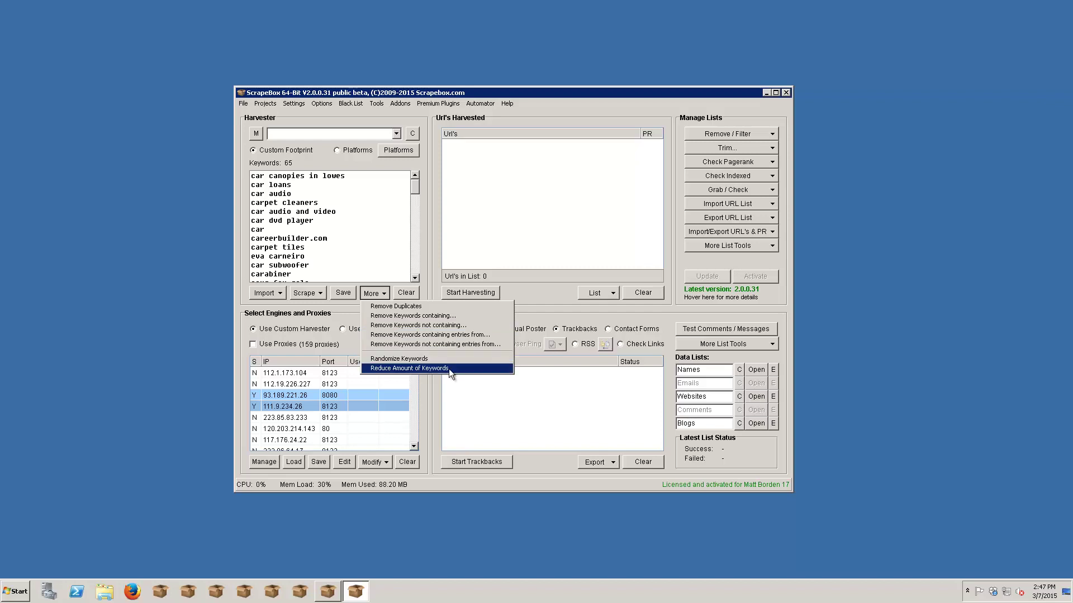
click(333, 219)
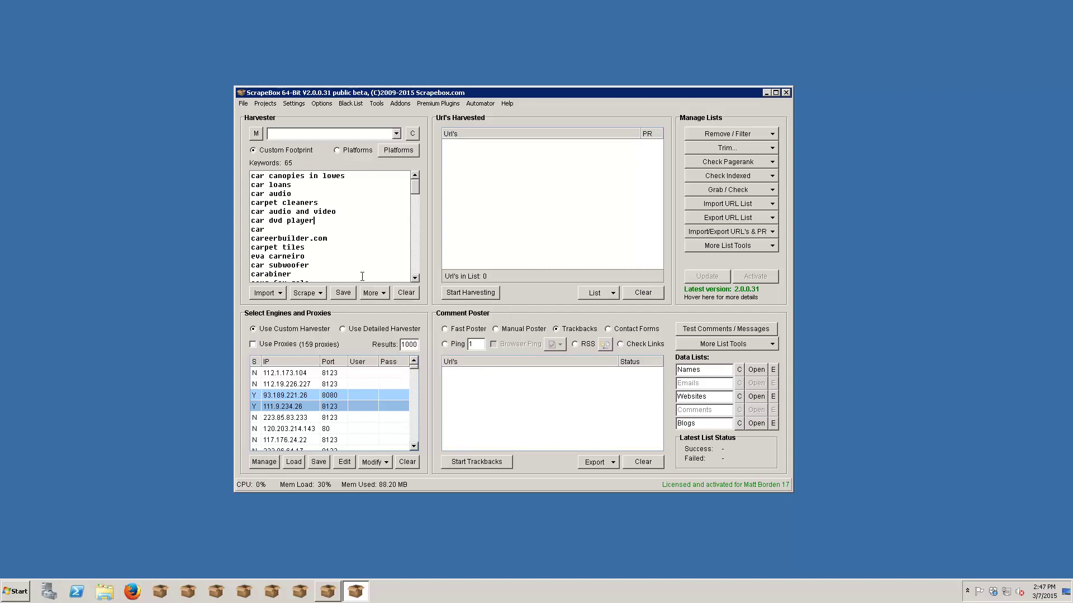
click(383, 296)
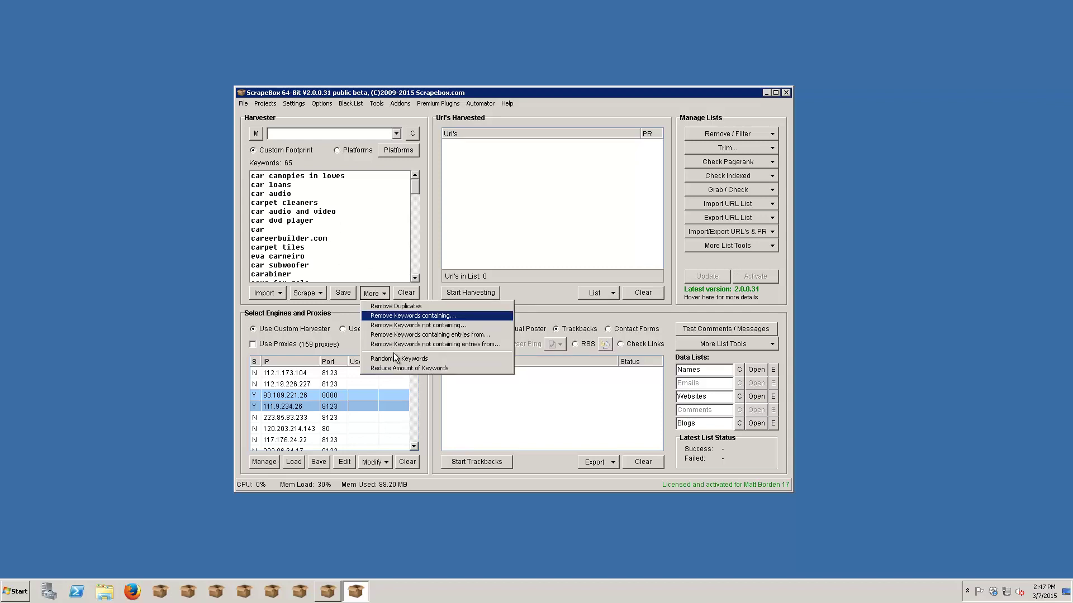
click(399, 368)
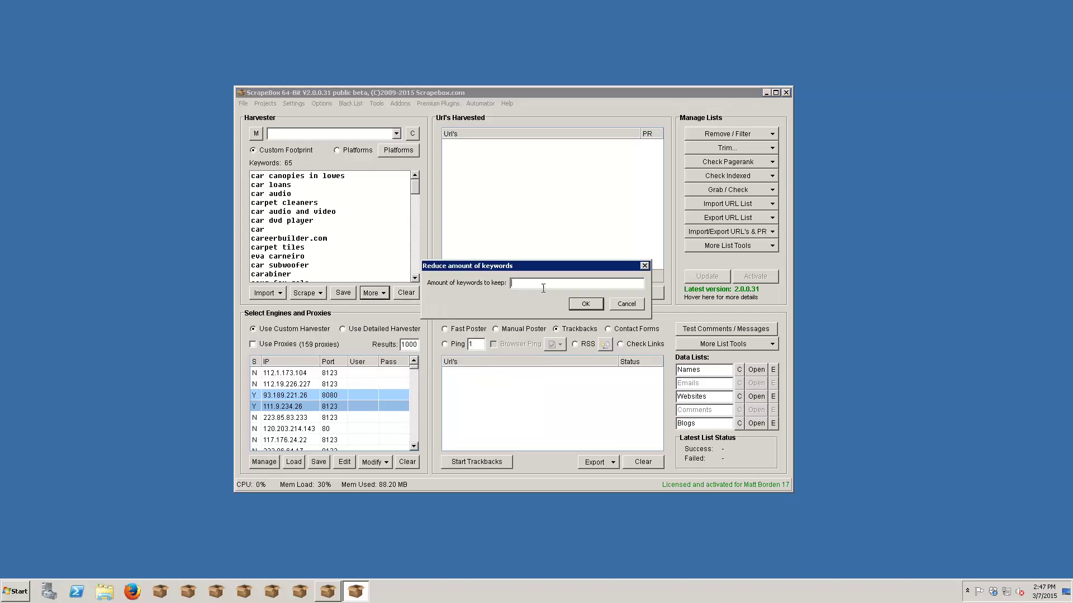
click(637, 307)
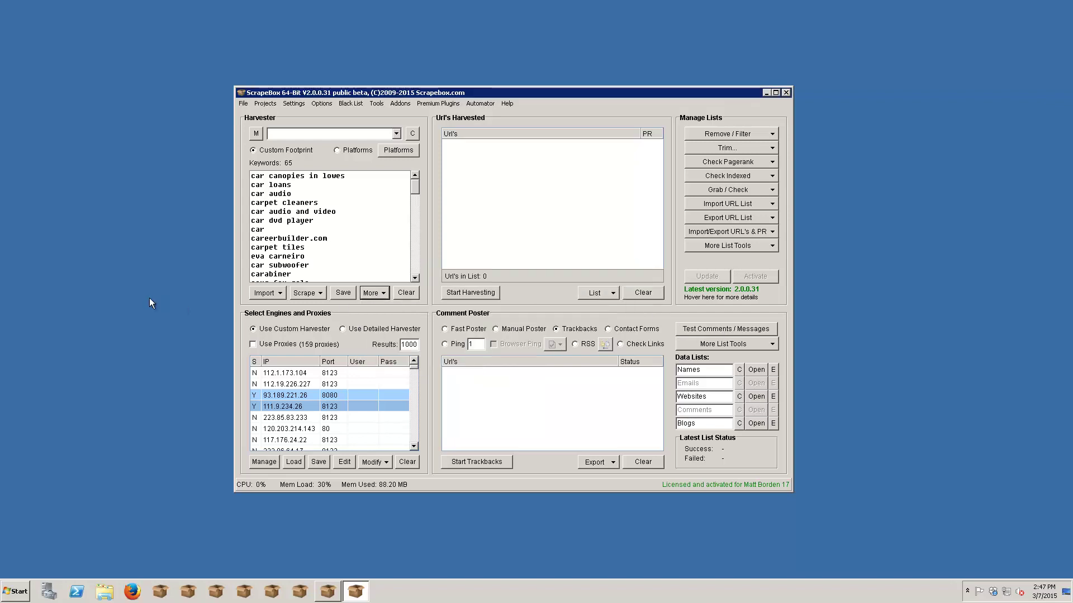